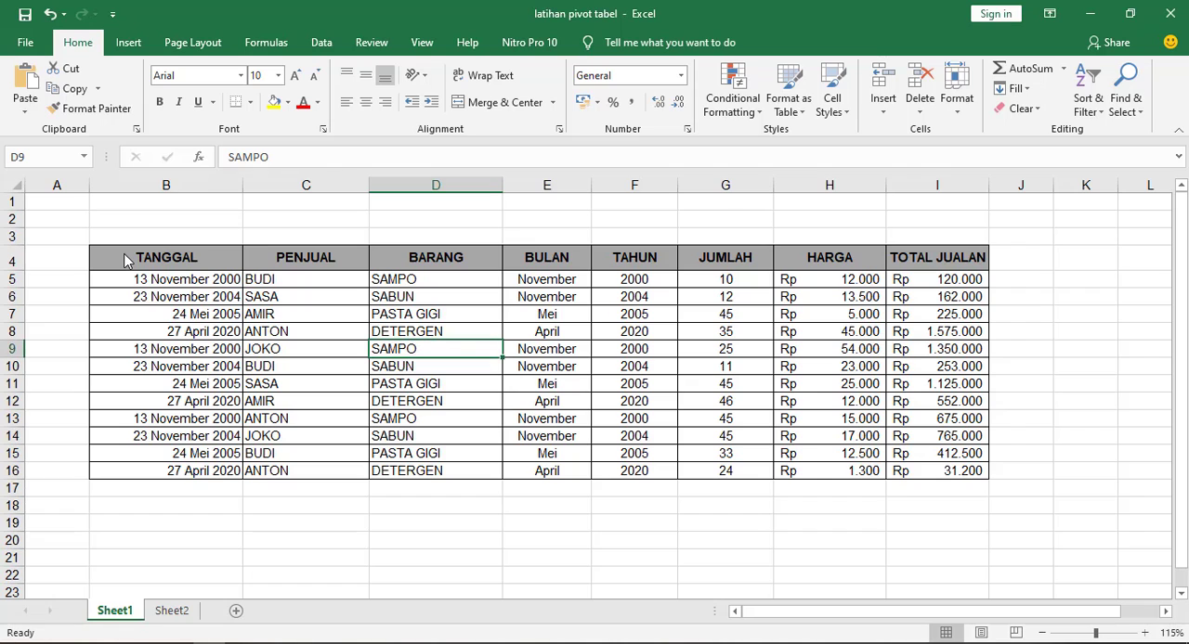
Create a PivotTable from the sales table in Sheet1 B4:I16, placing it on the existing Sheet2 at cell C4
drag(140, 258, 927, 471)
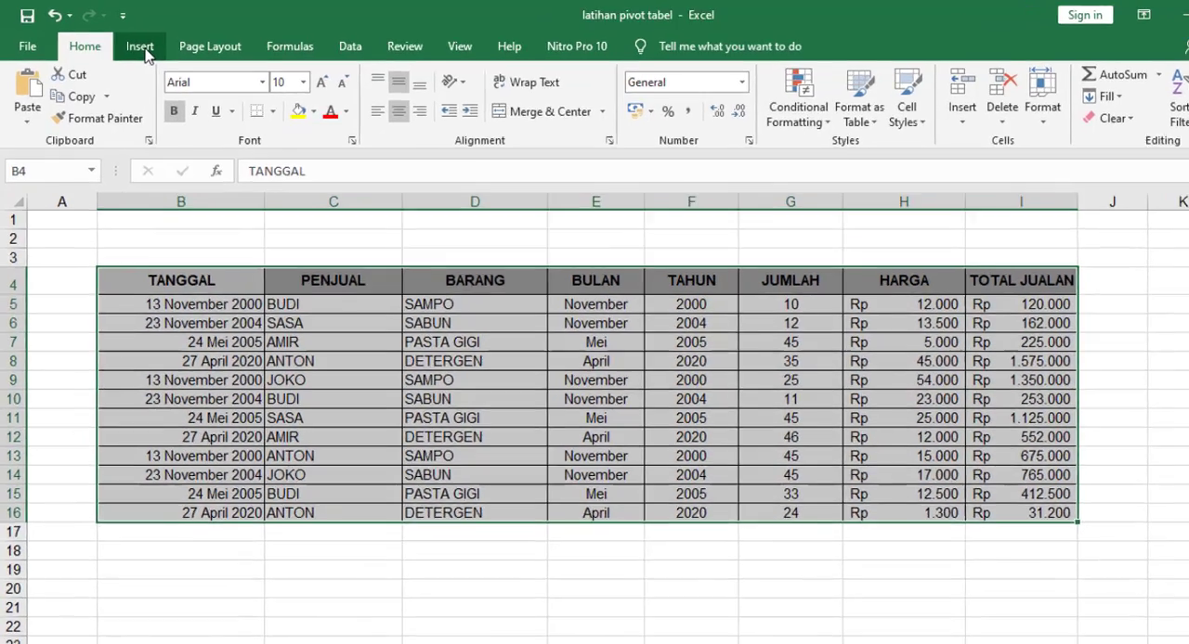
click(131, 46)
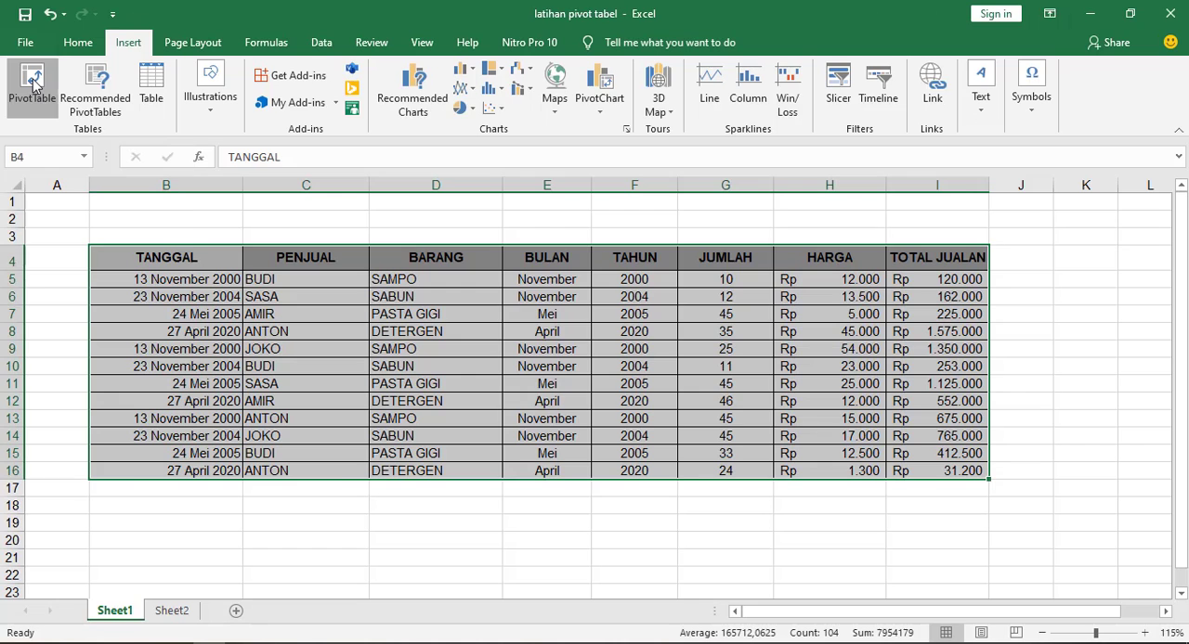
click(53, 128)
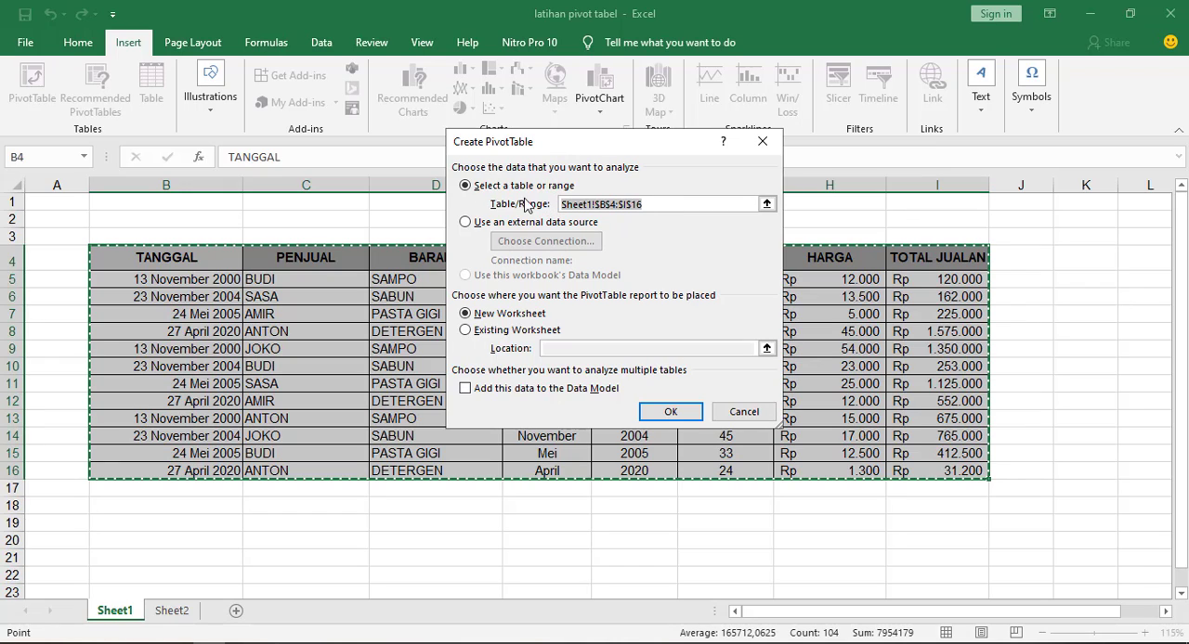
click(465, 332)
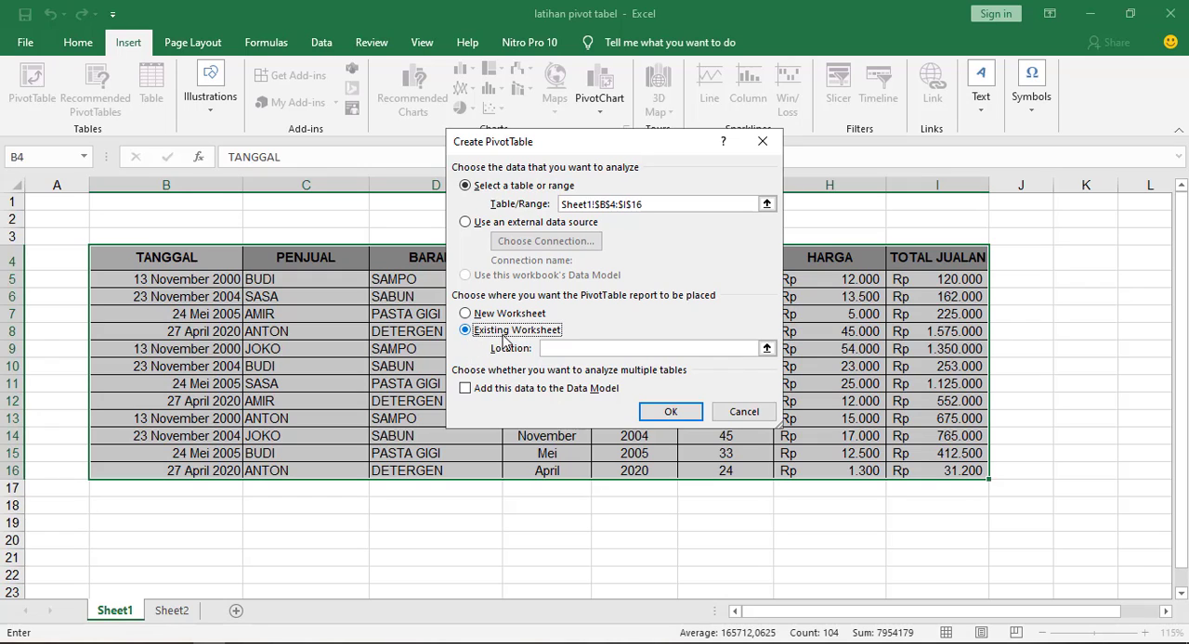
click(767, 349)
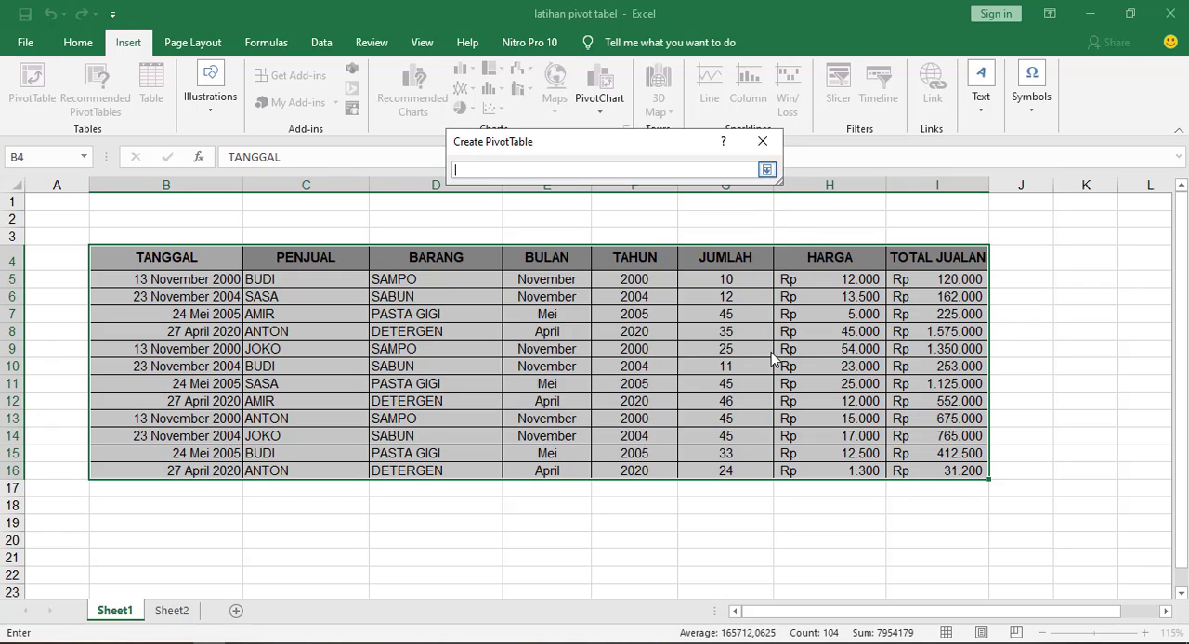
click(172, 611)
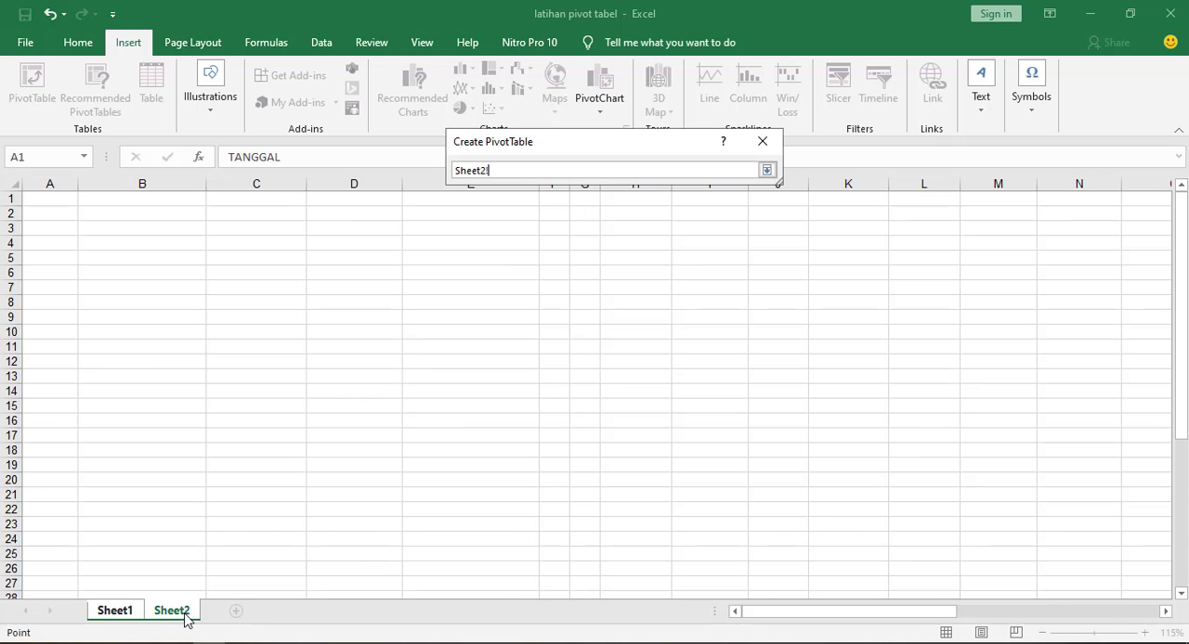
click(231, 243)
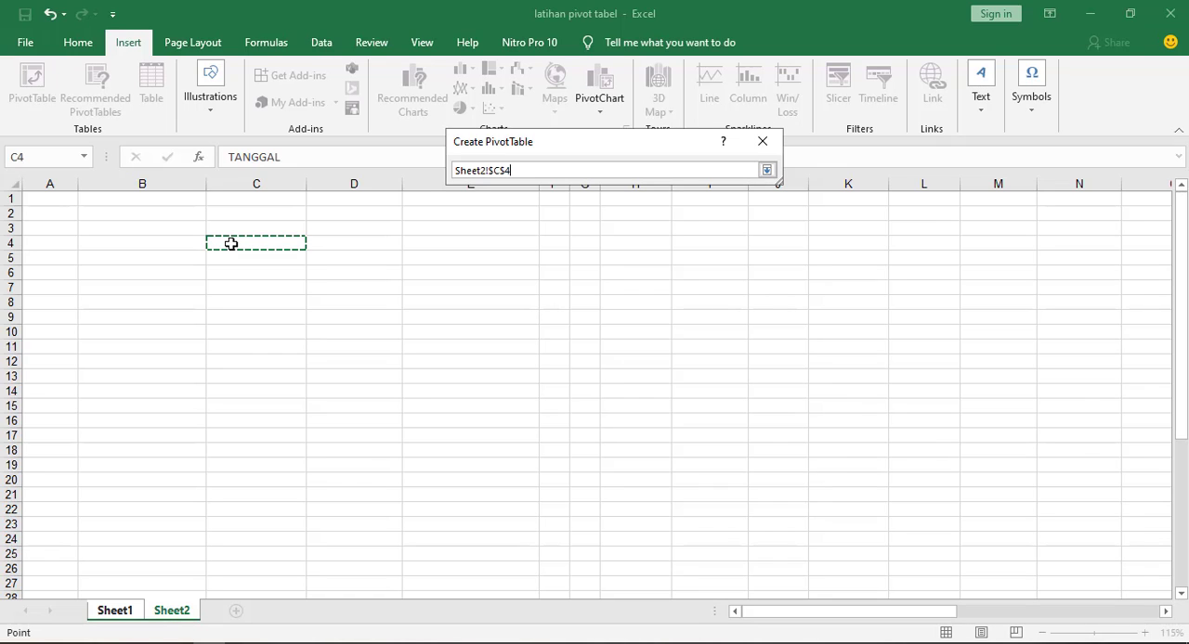
click(768, 173)
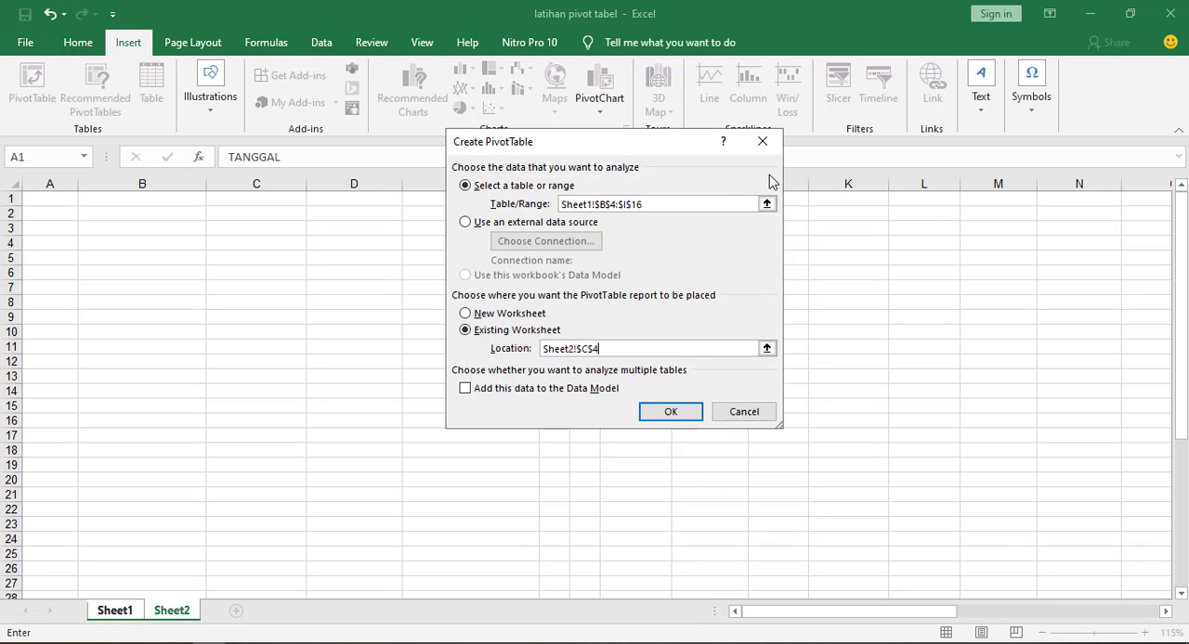
click(669, 408)
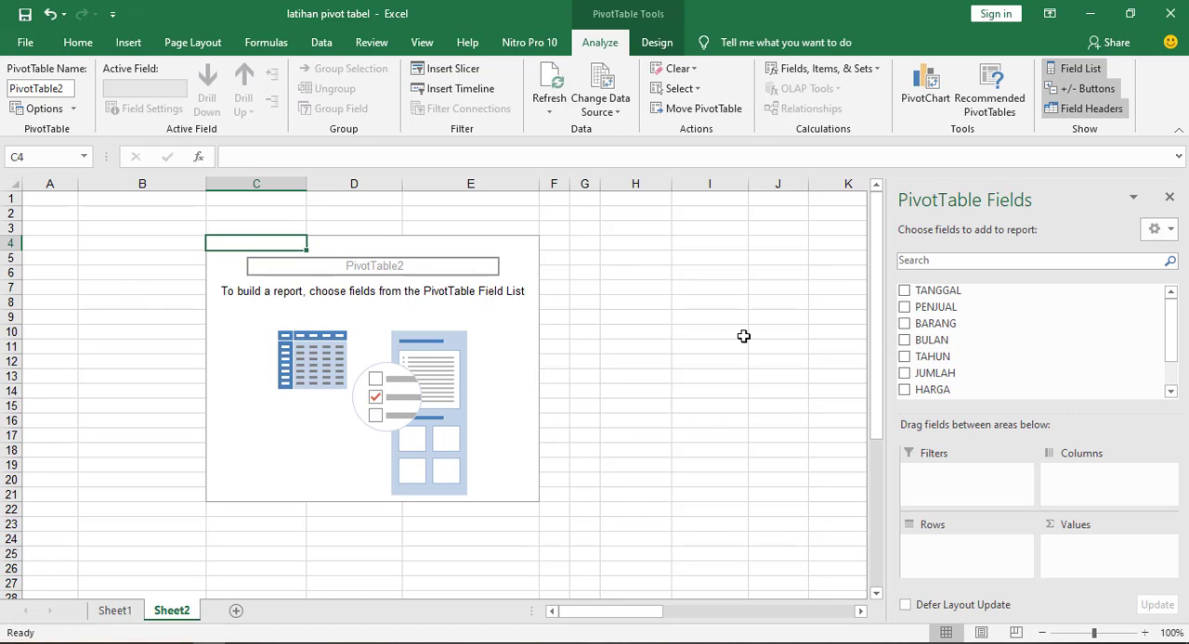
Try the side-by-side and fields-only layouts of the PivotTable field list, and switch back to the stacked layout
click(1172, 232)
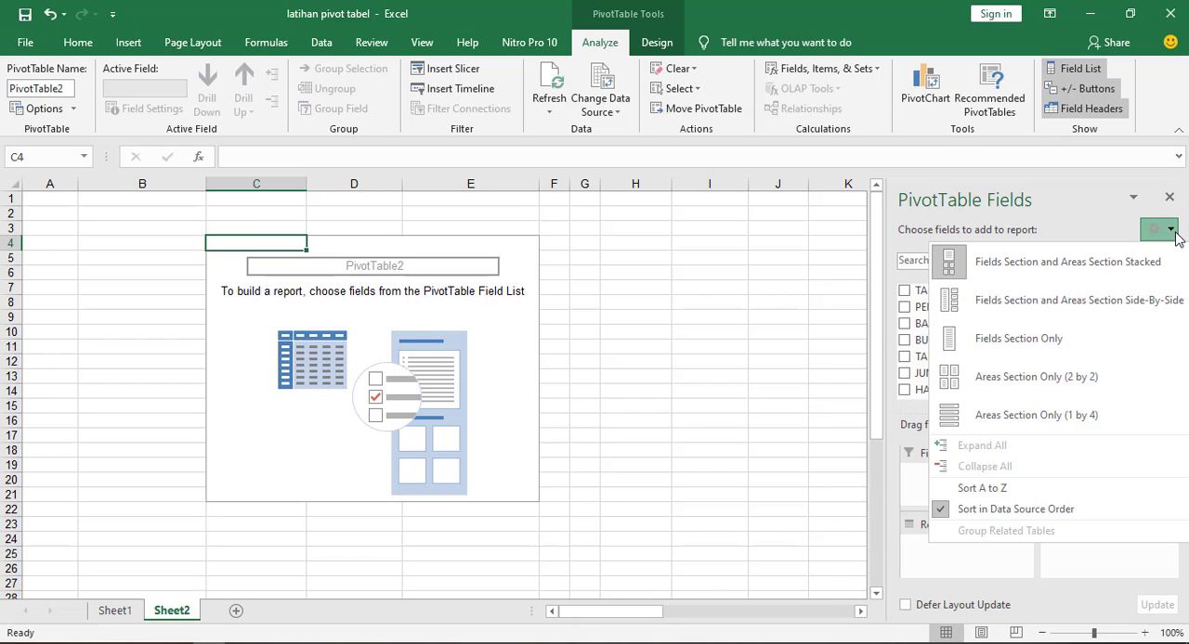
click(985, 300)
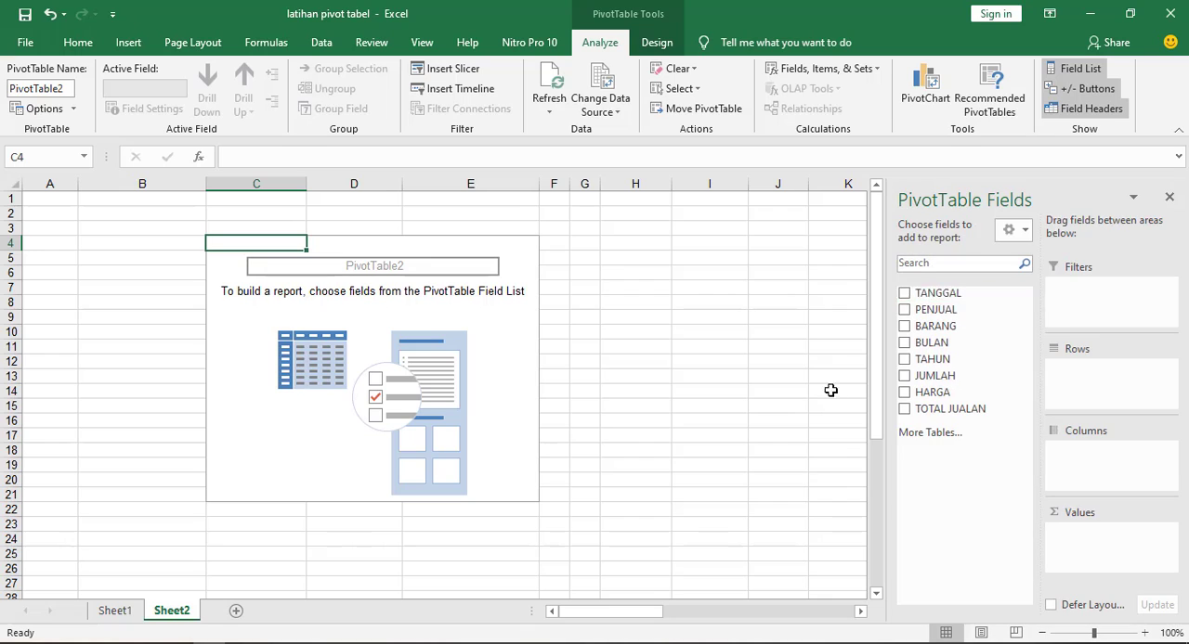
click(1014, 231)
click(1010, 342)
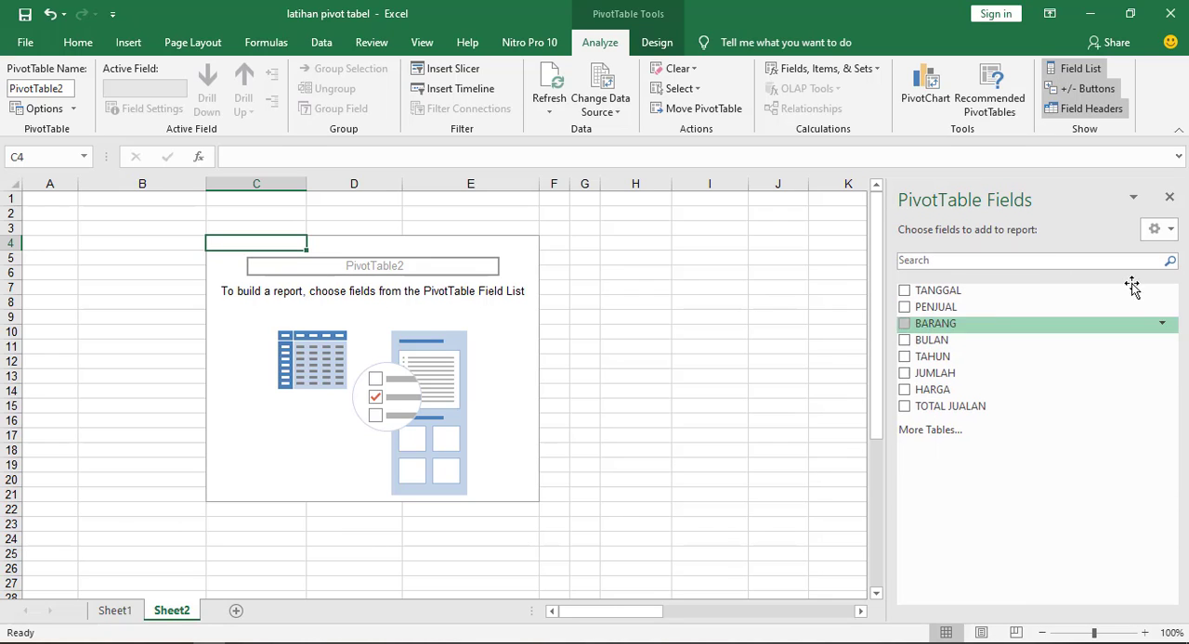
click(1168, 230)
click(1040, 262)
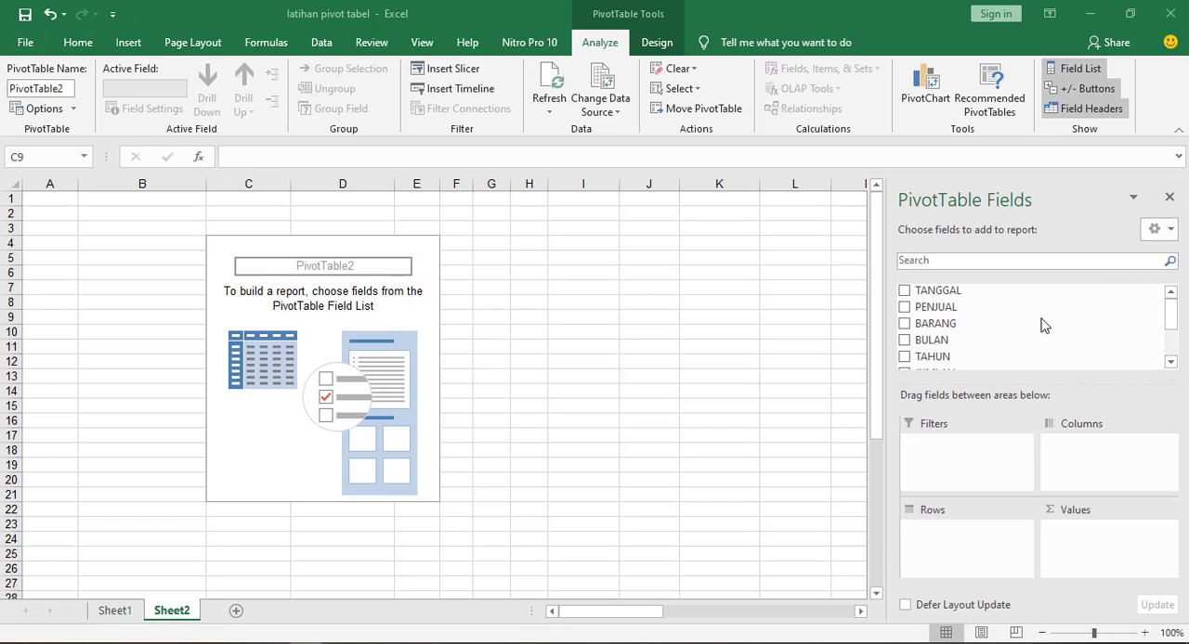
Add the fields PENJUAL, TAHUN, JUMLAH and TOTAL JUALAN, in that order, to the PivotTable's rows
click(922, 309)
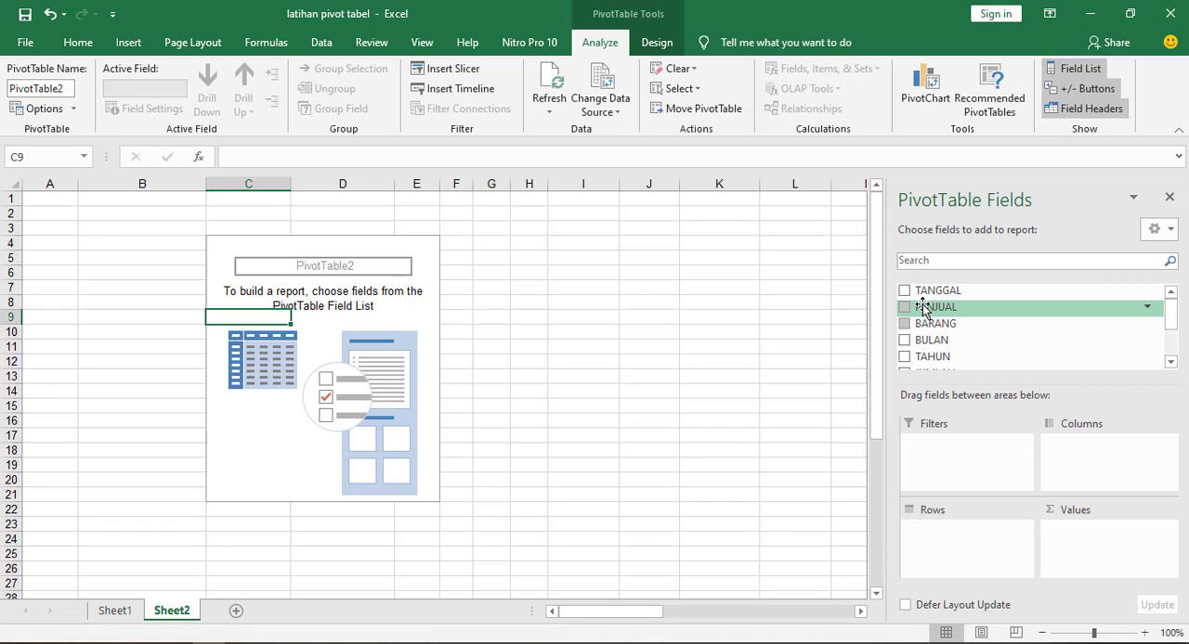
drag(907, 310, 933, 537)
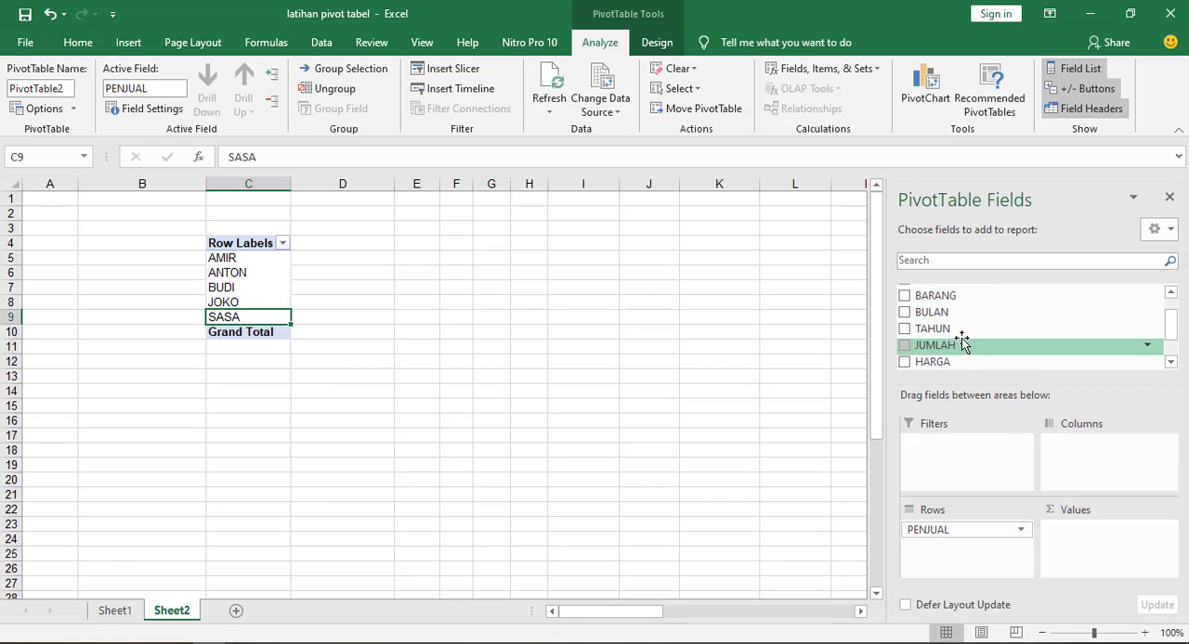
drag(933, 330, 935, 553)
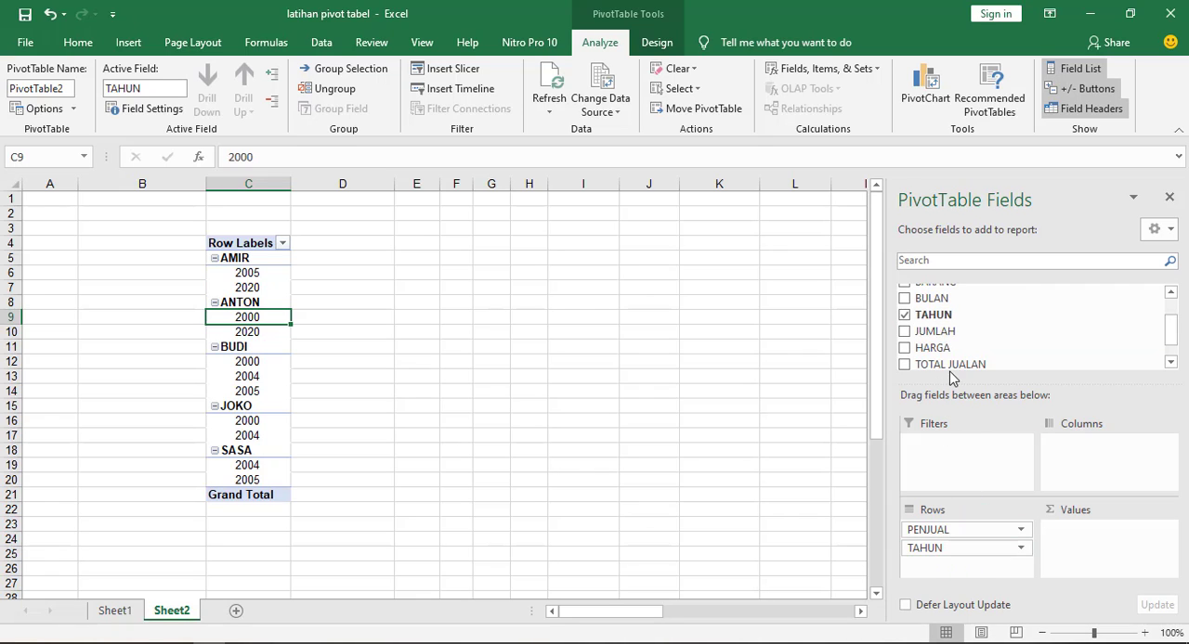
drag(974, 473, 948, 568)
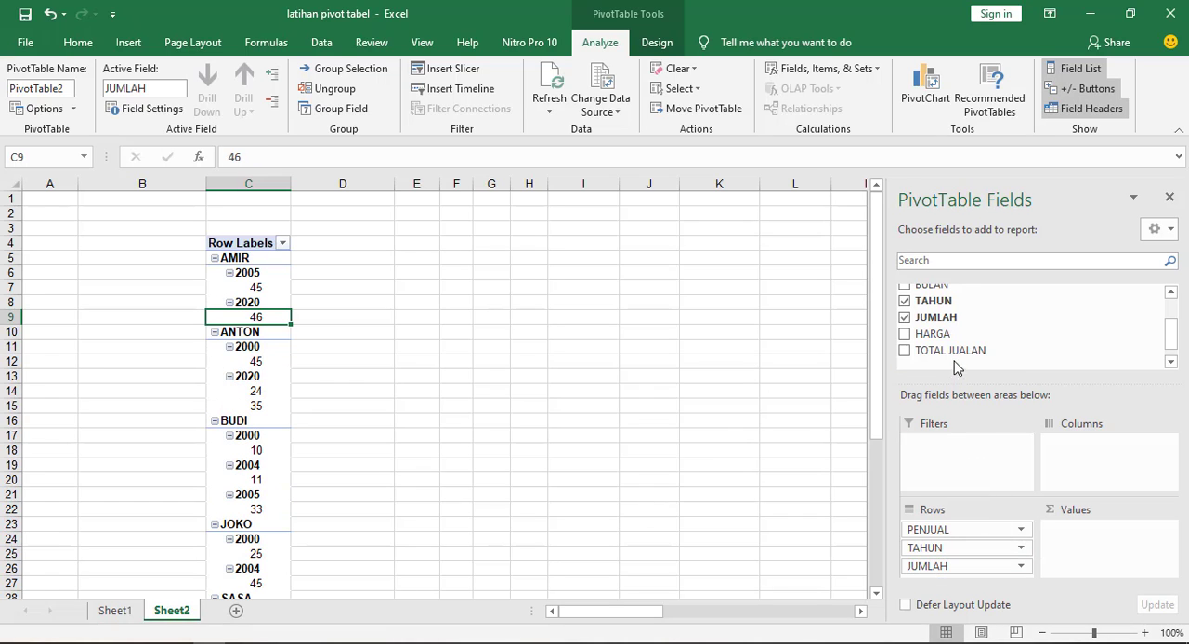
scroll(957, 369, down, 1)
drag(943, 342, 965, 585)
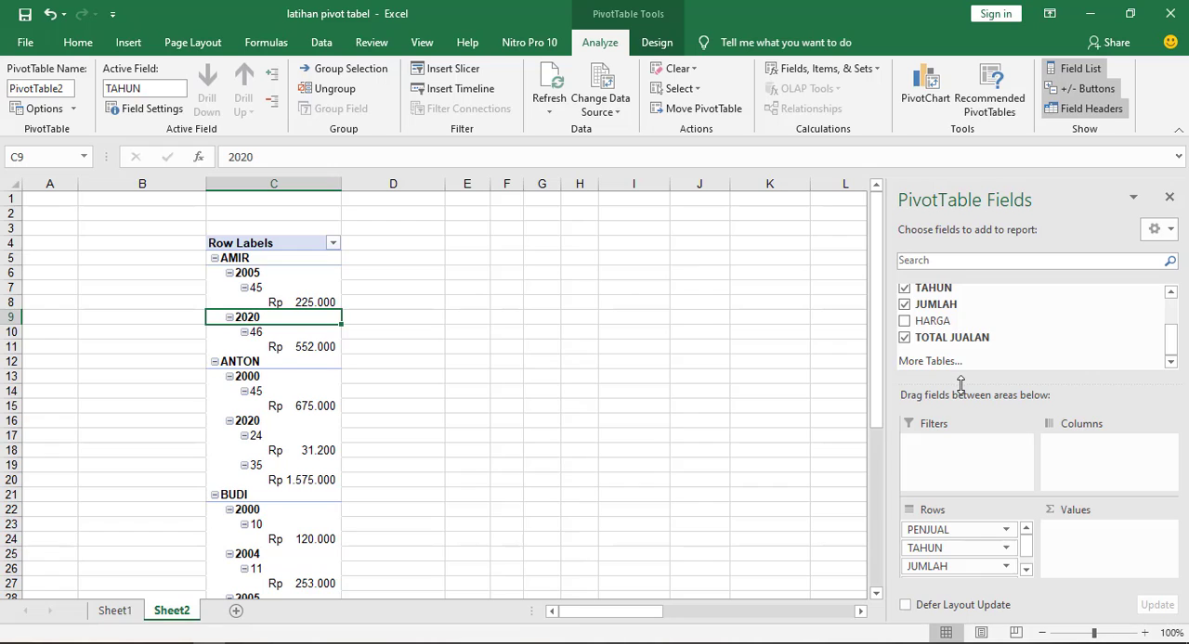
Enlarge the field areas and move TOTAL JUALAN from the rows to the values
drag(960, 383, 973, 307)
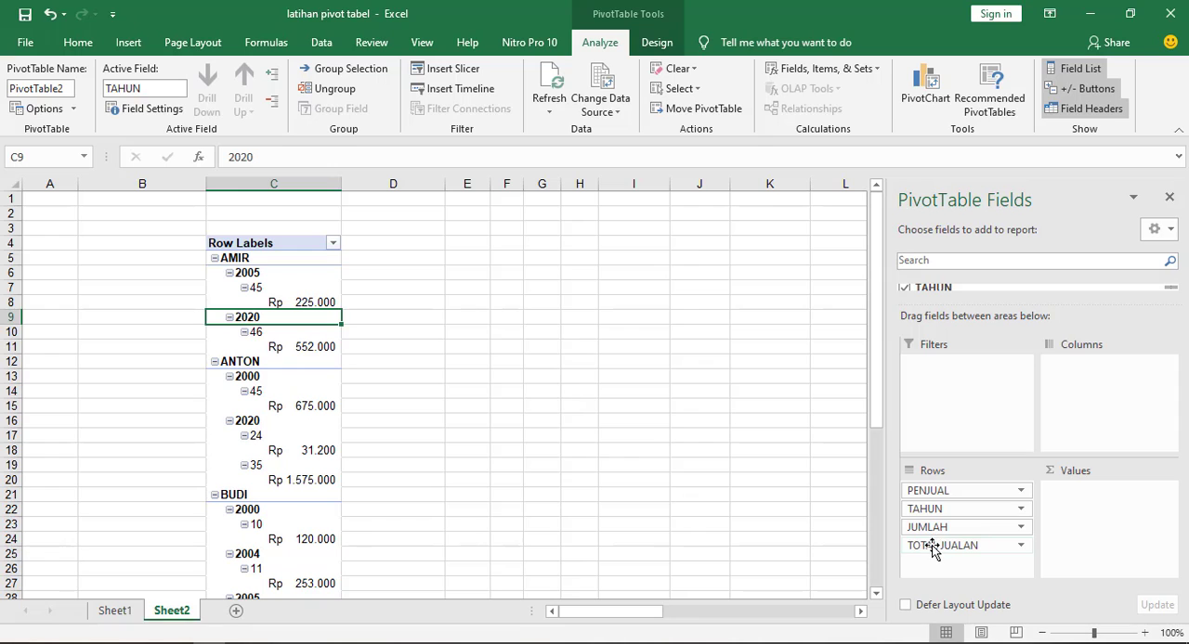
drag(932, 547, 1101, 520)
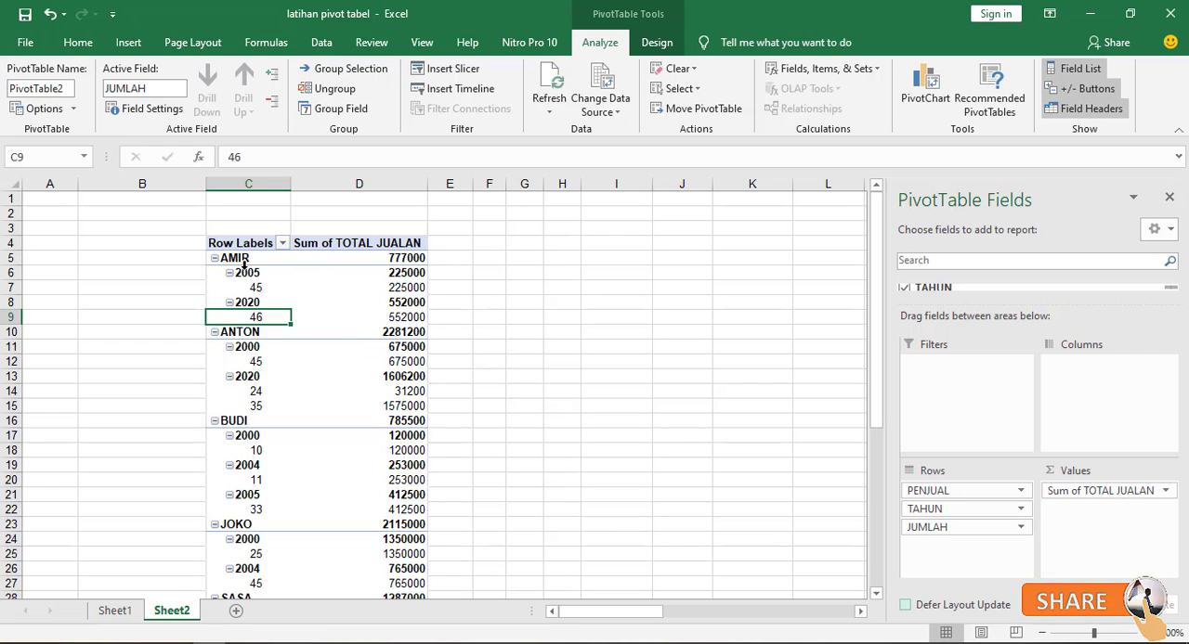
Move PENJUAL from the rows to the report filters and filter the PivotTable to the first individual seller listed
mouse_move(396, 262)
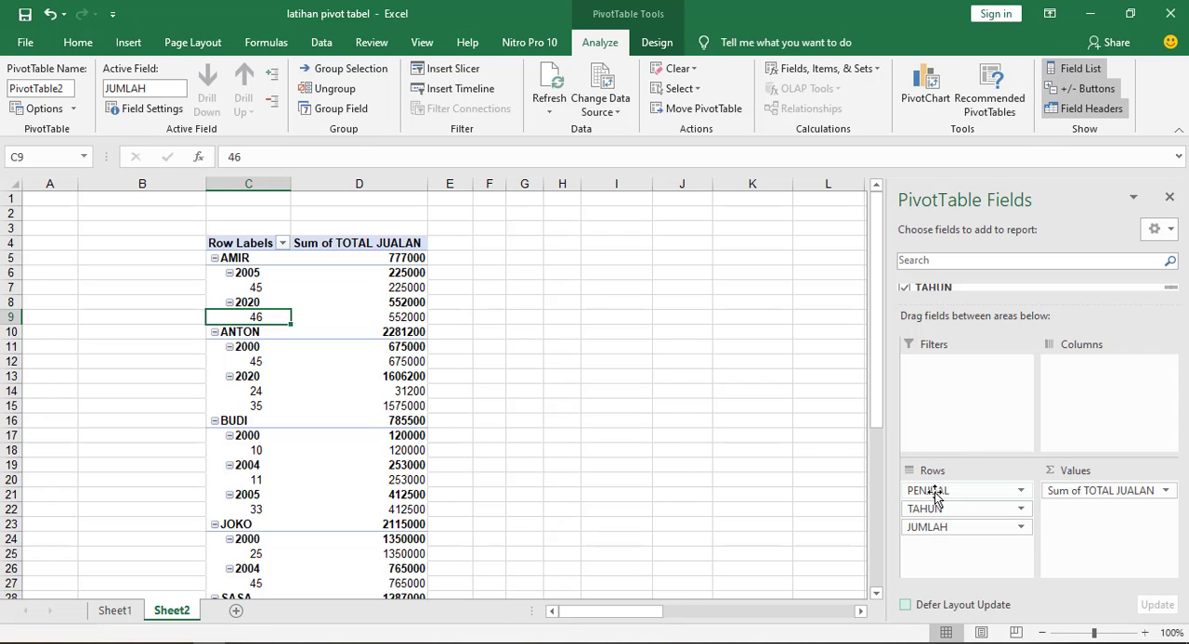
drag(936, 495, 953, 385)
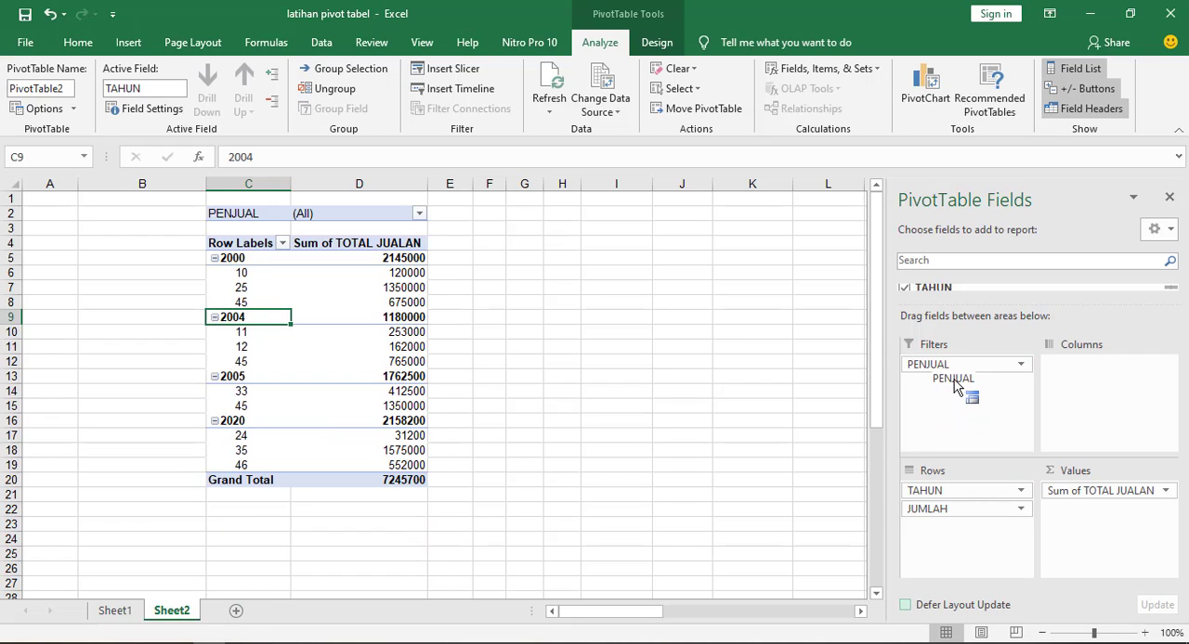
click(420, 215)
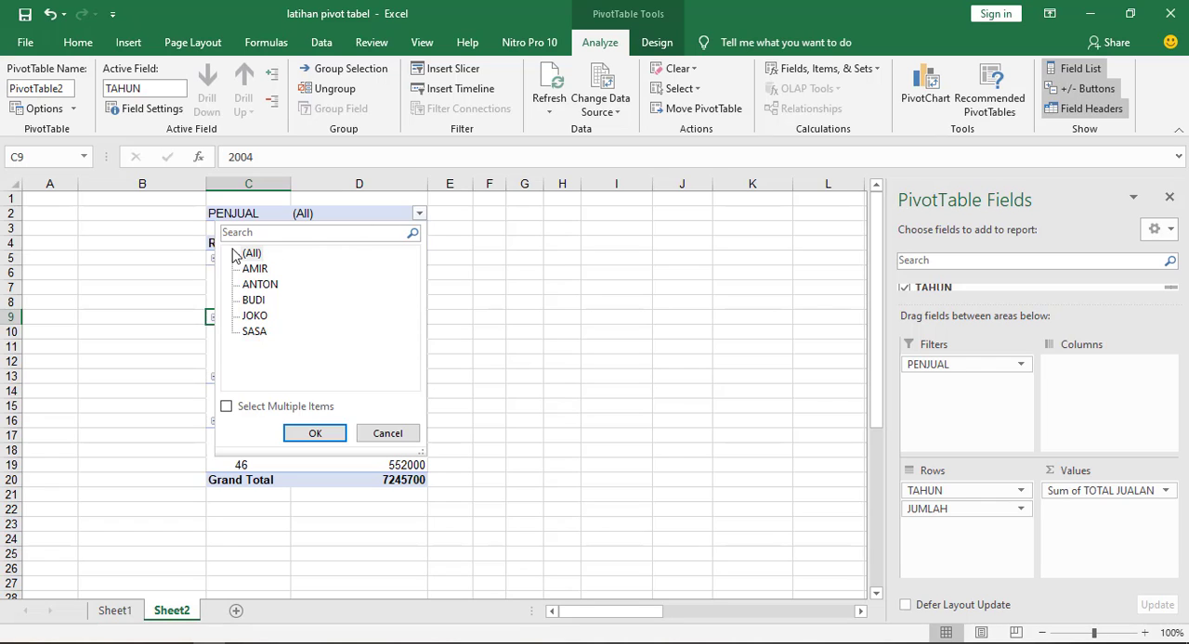
click(255, 270)
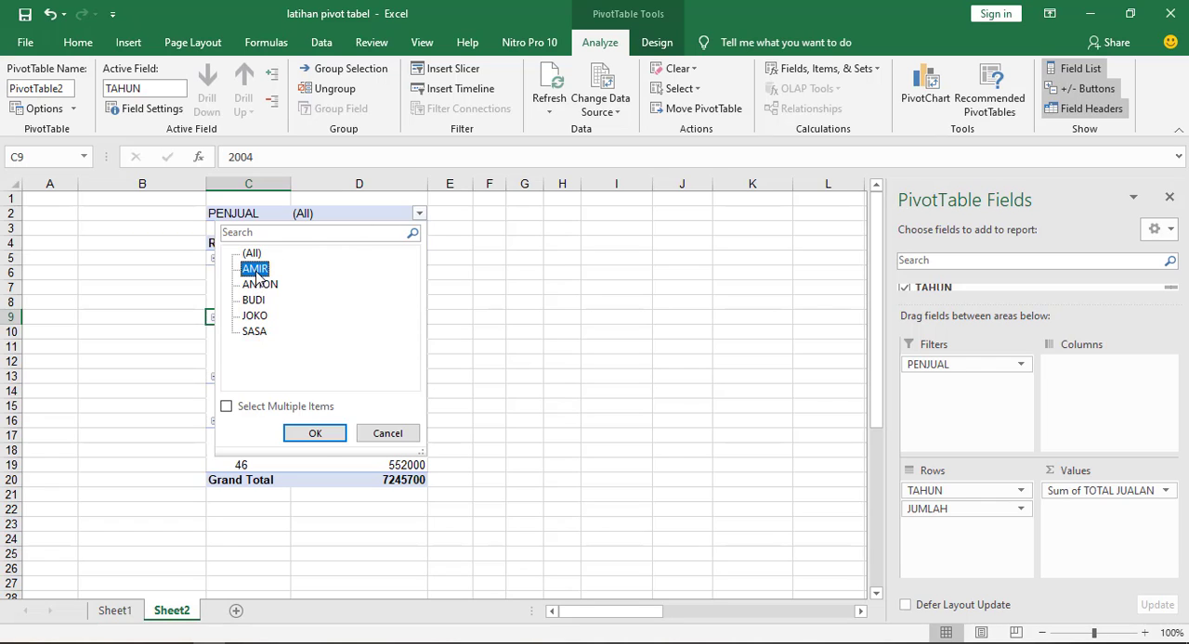
click(316, 435)
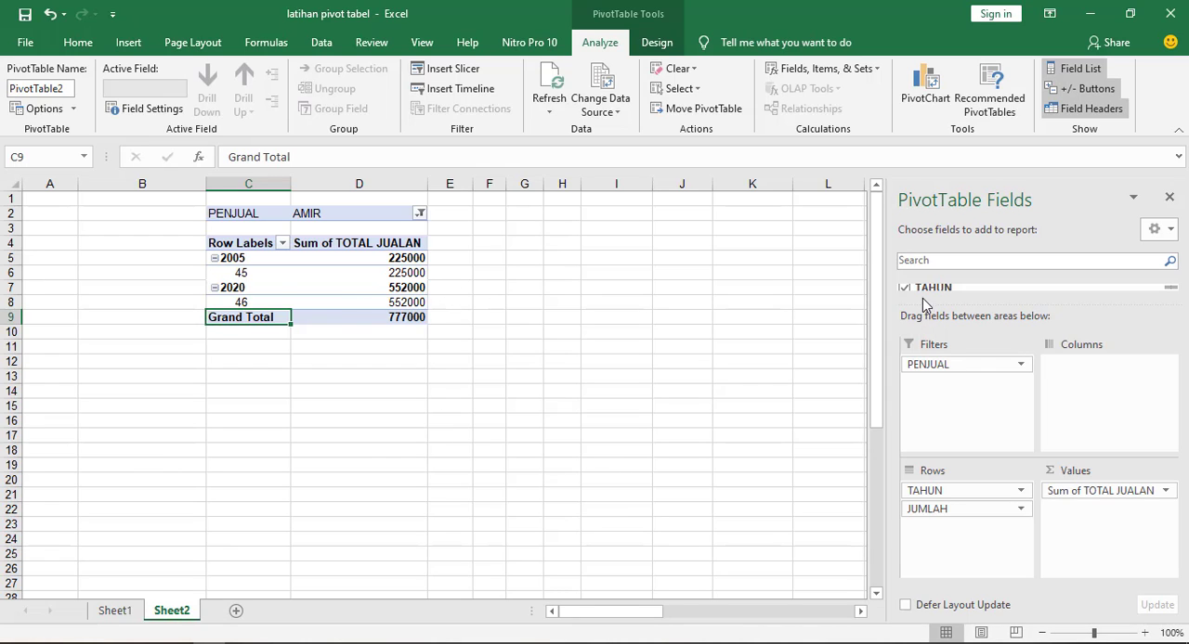
Enlarge the list of available fields and switch the PENJUAL filter to the third individual seller listed
drag(925, 303, 925, 385)
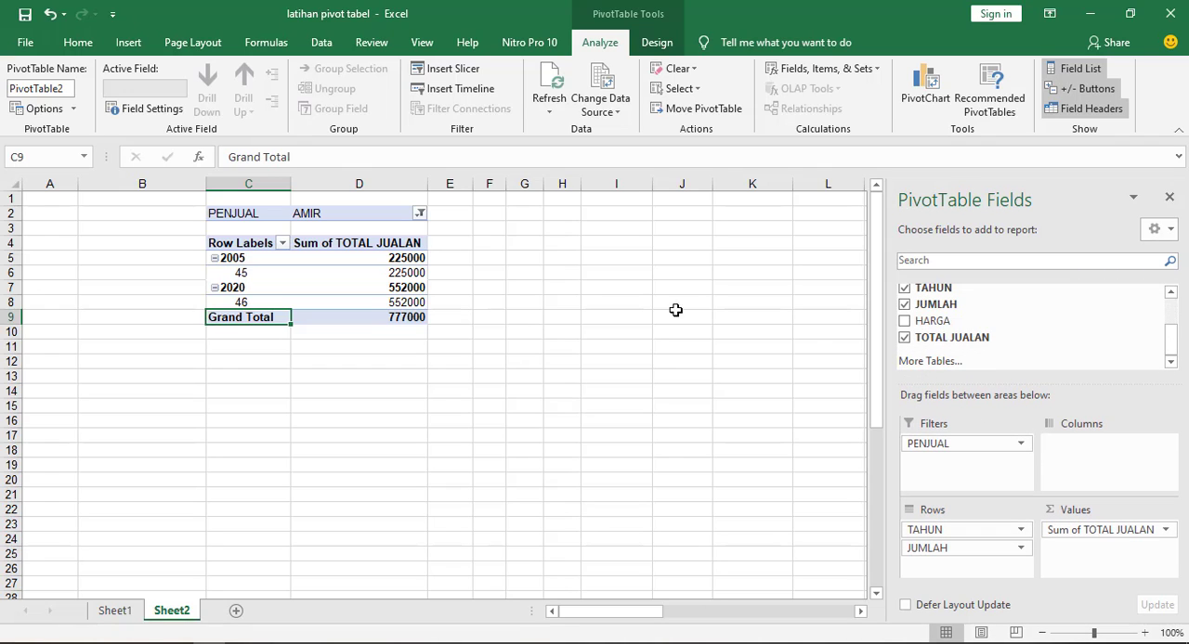
click(420, 213)
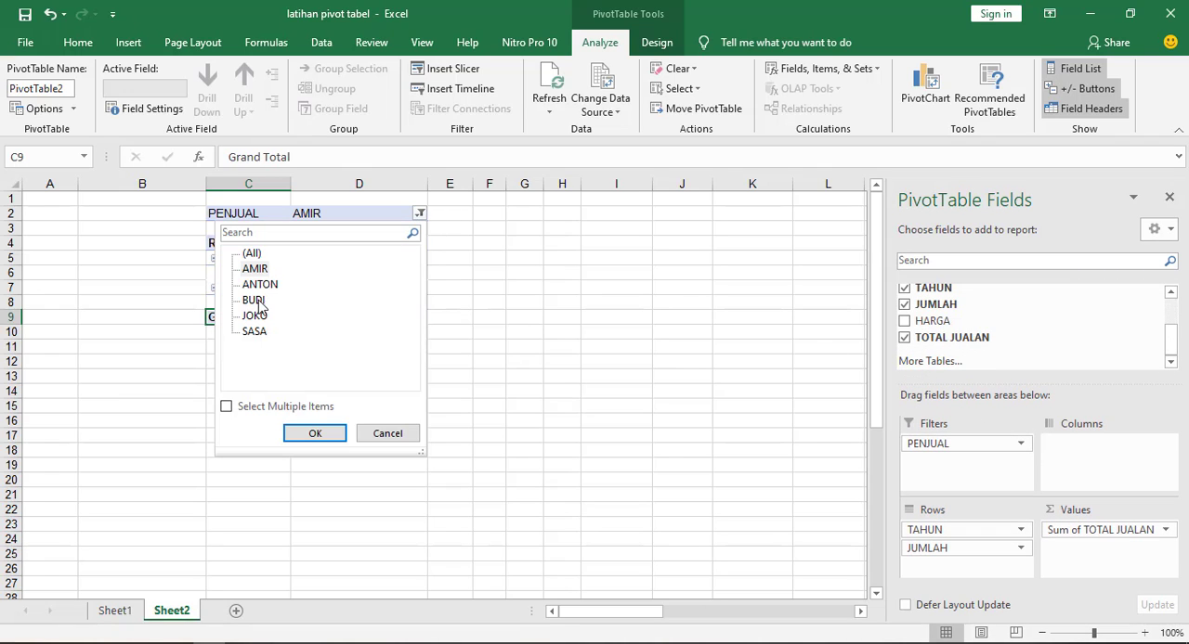
click(325, 437)
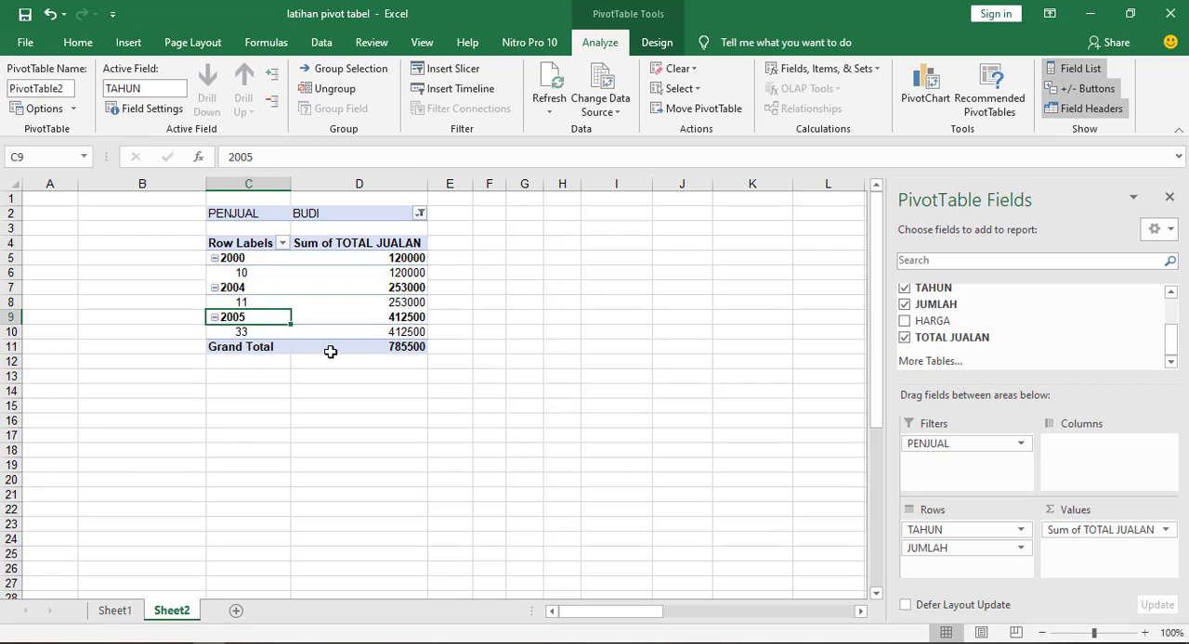
Move TAHUN from the rows to the columns of the PivotTable, keeping JUMLAH as the row field
mouse_move(330, 351)
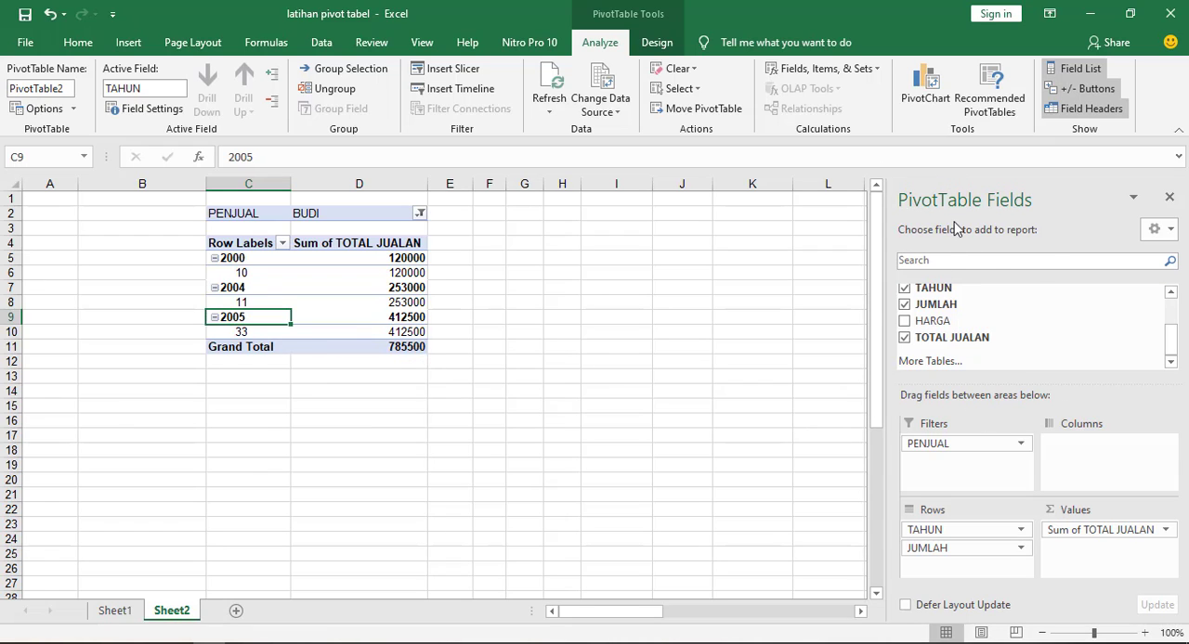
click(933, 444)
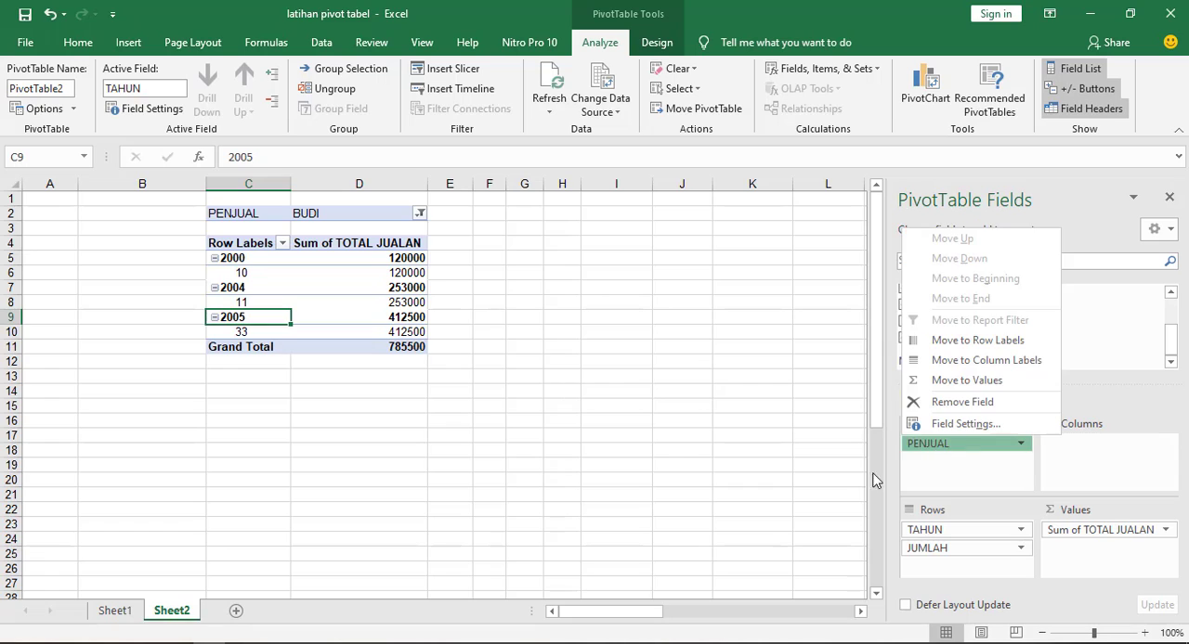
click(961, 478)
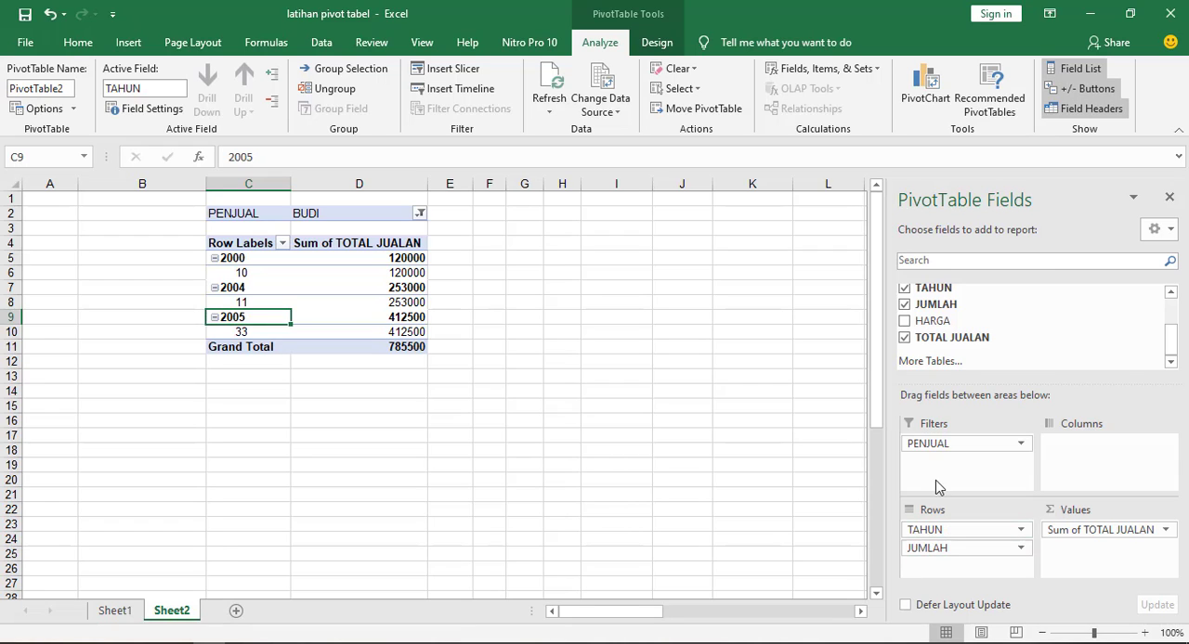
drag(922, 530, 1100, 460)
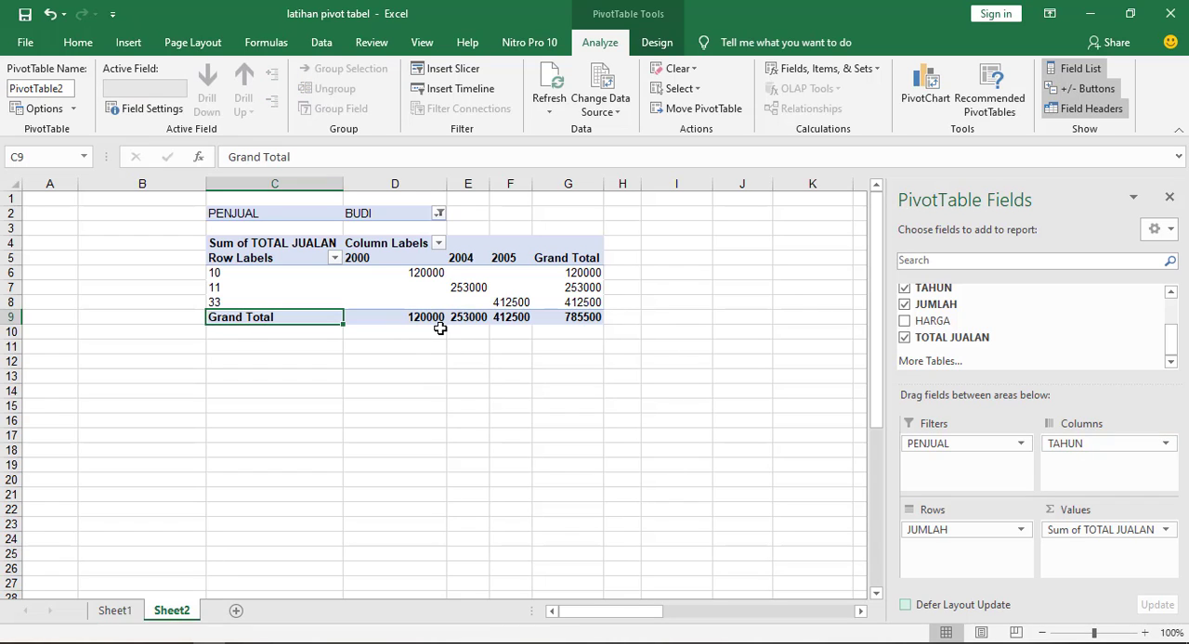
mouse_move(385, 285)
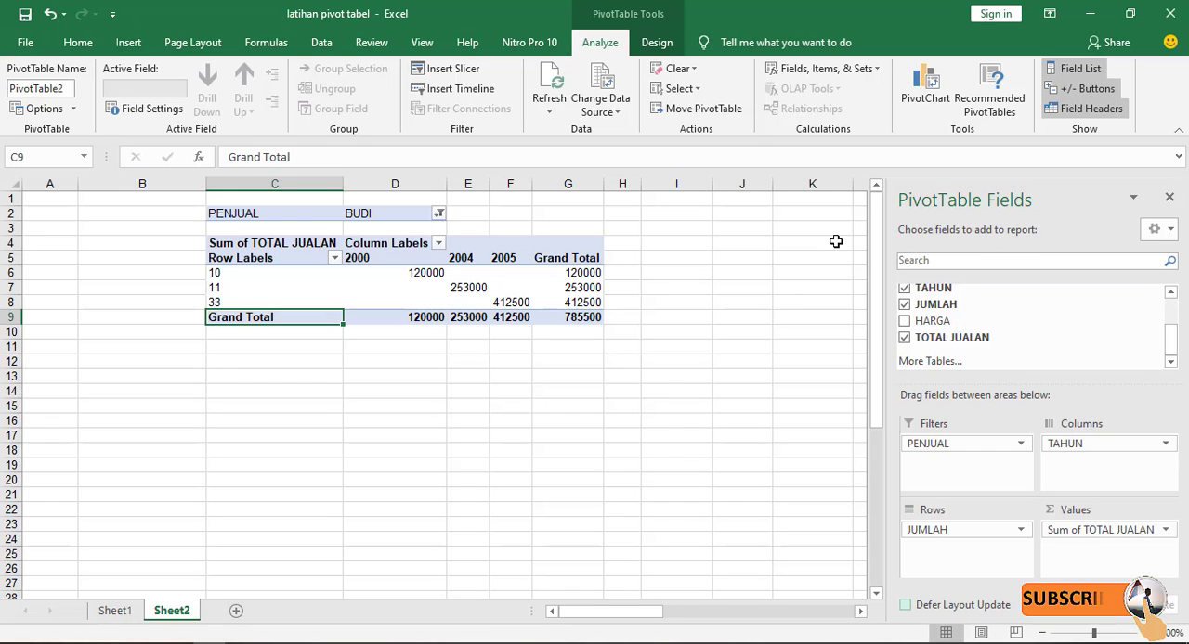
Select empty cell I5 outside the PivotTable, and reselect its Sum of TOTAL JUALAN header to bring back the field list
click(685, 259)
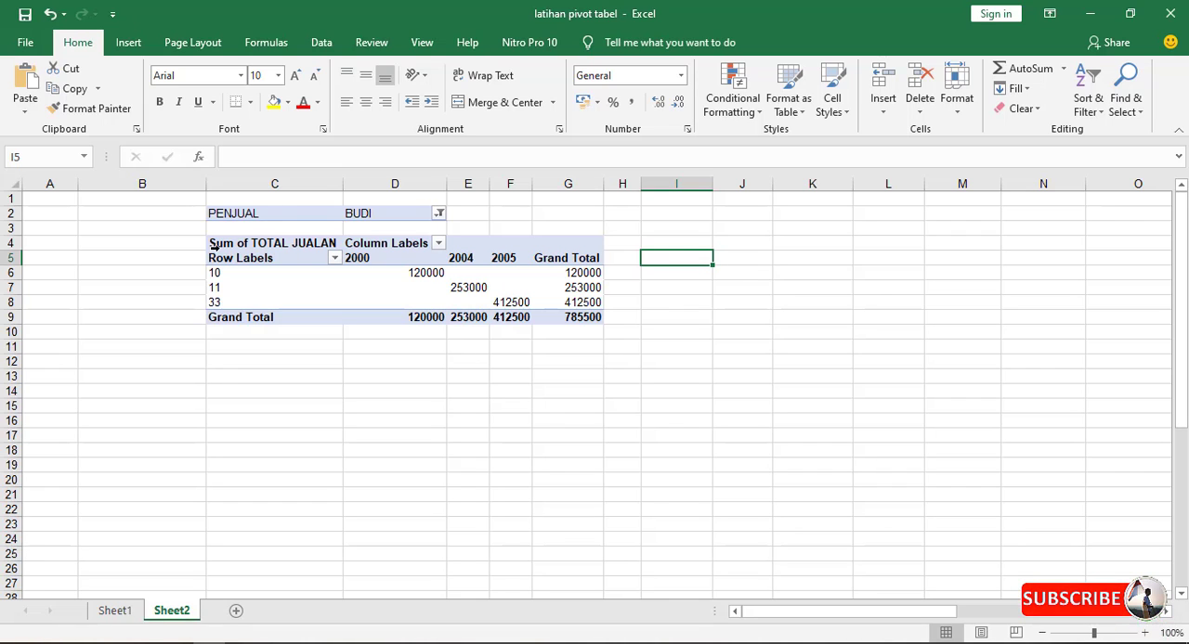
click(299, 247)
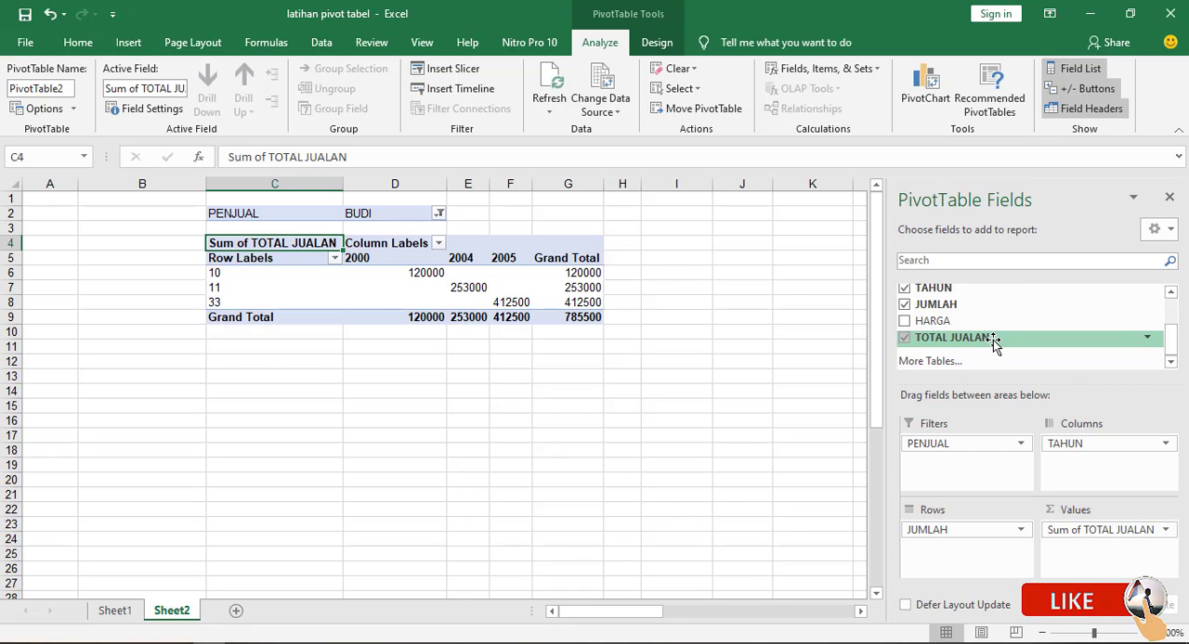
Select empty cells K9 and I11 outside the PivotTable, each time selecting the whole PivotTable again from its Sum of TOTAL JUALAN header
click(798, 316)
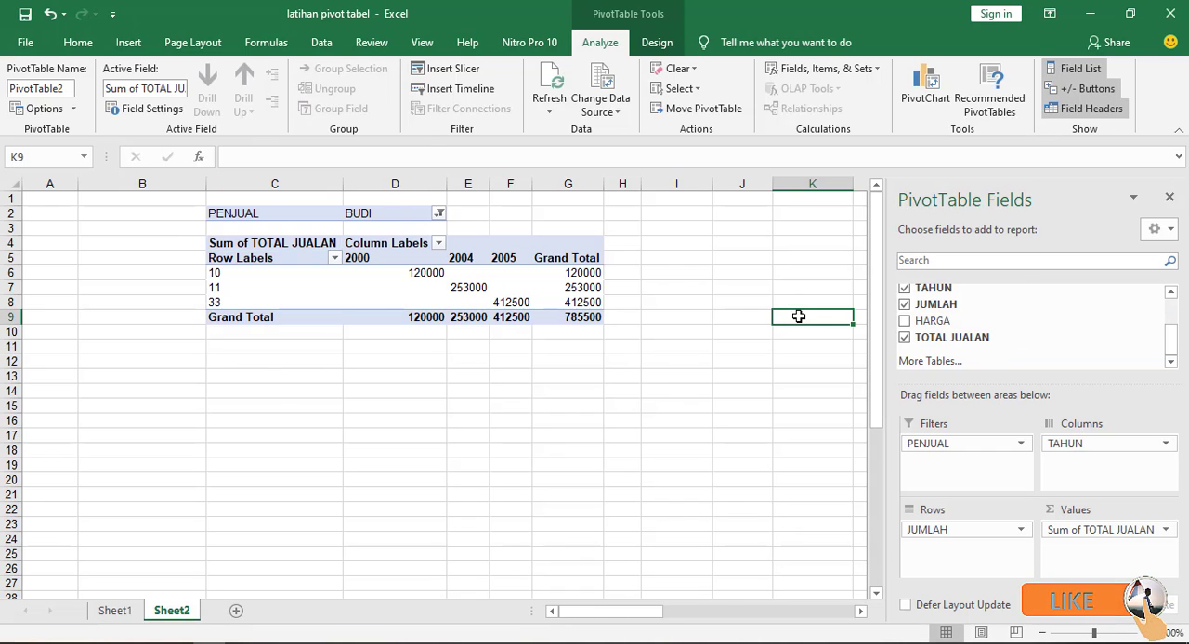
click(232, 243)
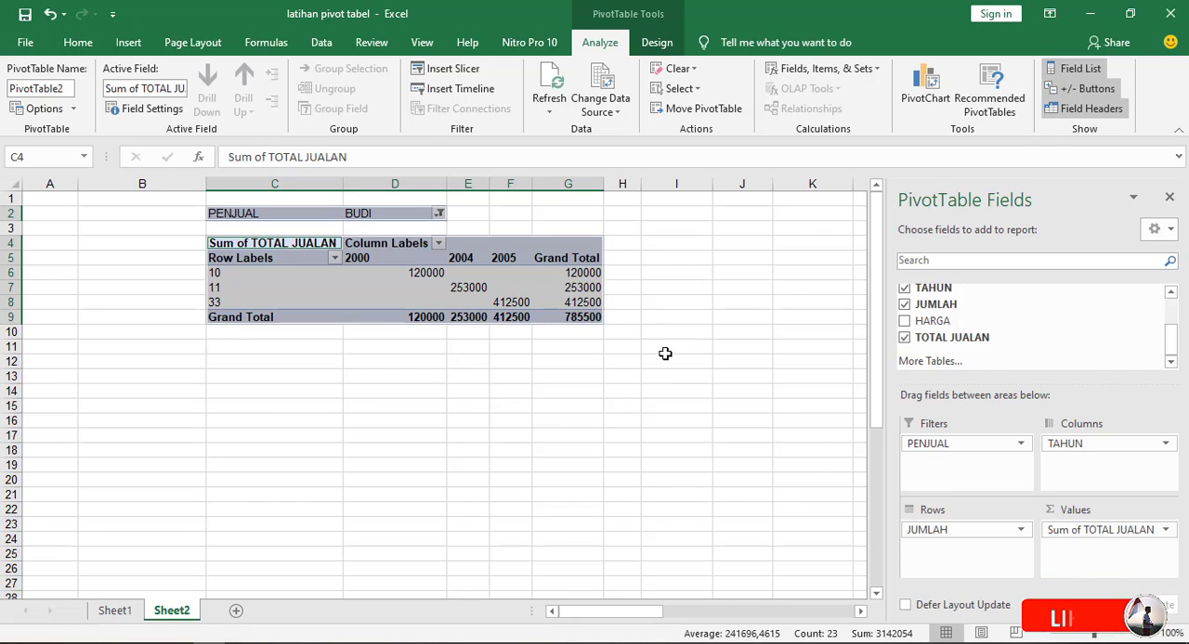
click(677, 351)
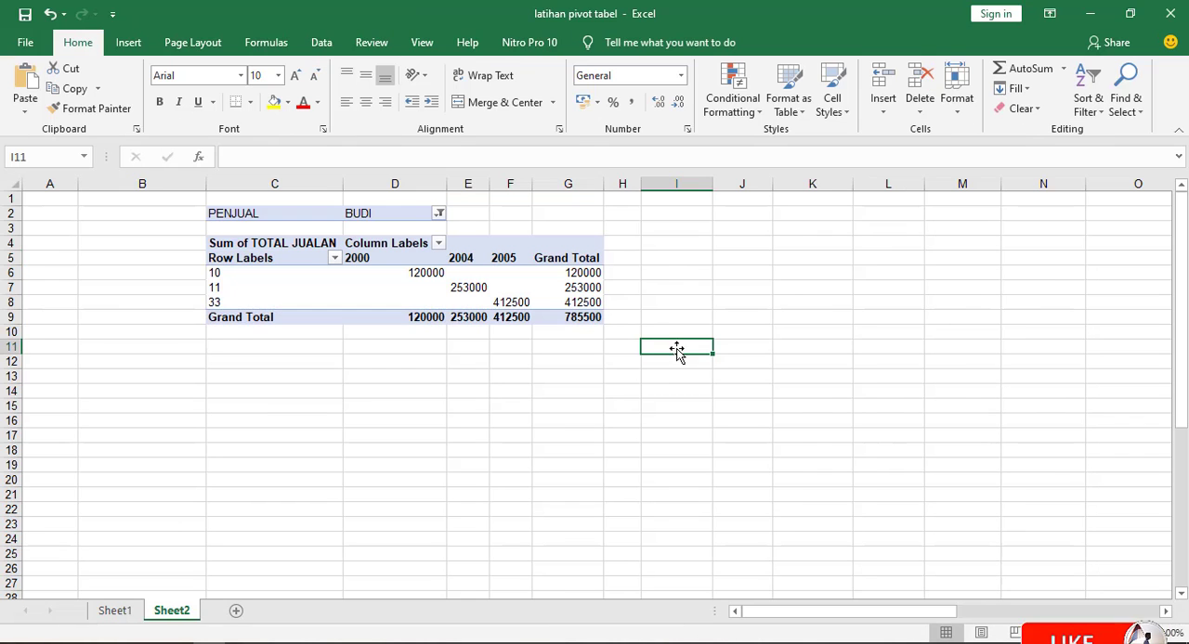
click(225, 245)
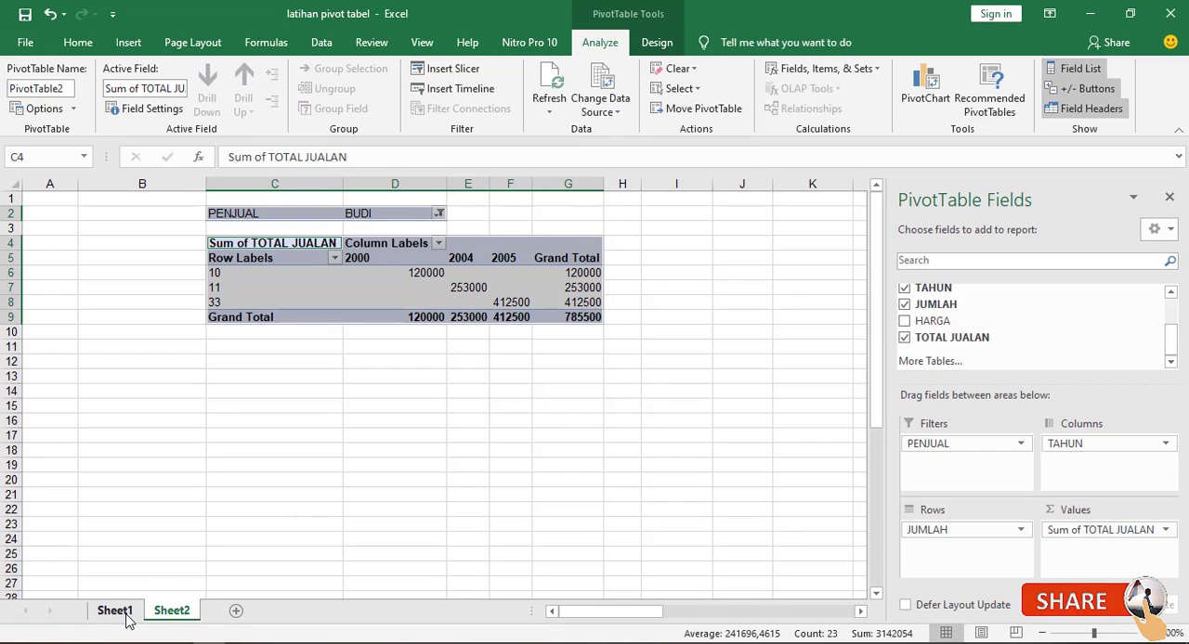
Add a new blank worksheet after Sheet2, and return to Sheet2 with empty cell D13 below the PivotTable selected
click(235, 614)
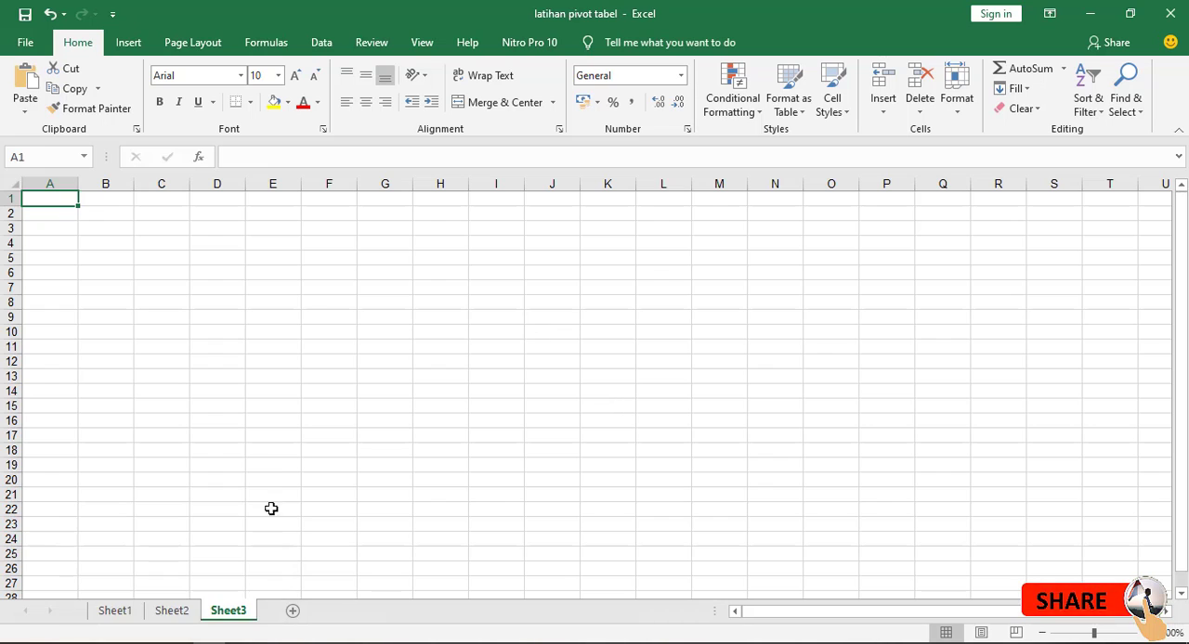
click(182, 610)
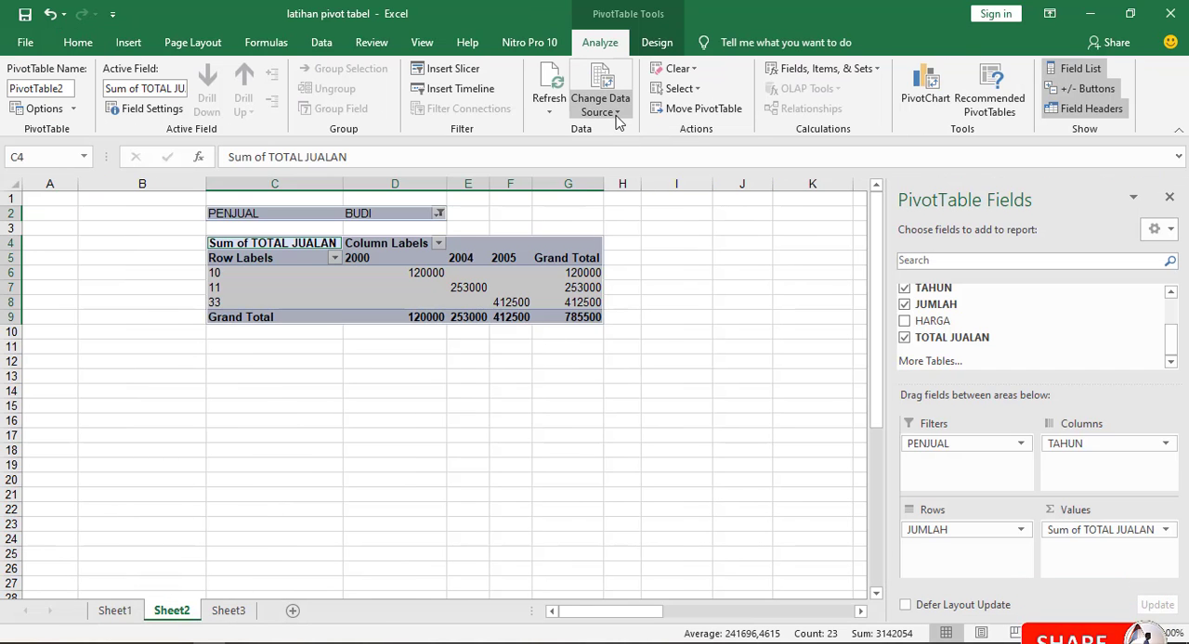
click(385, 380)
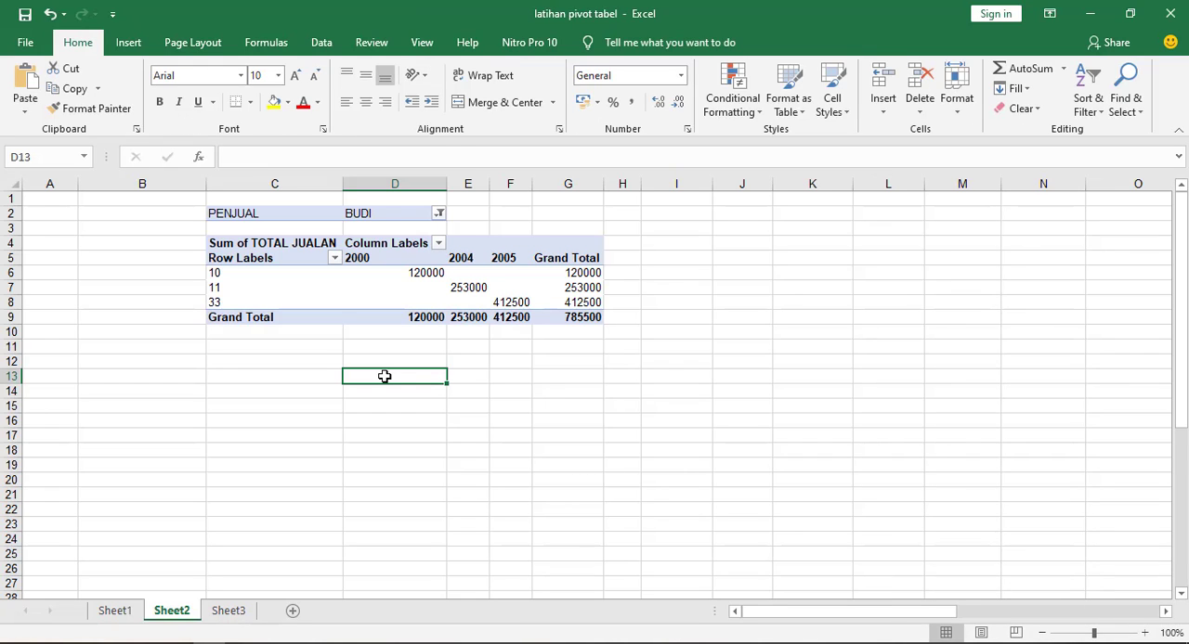